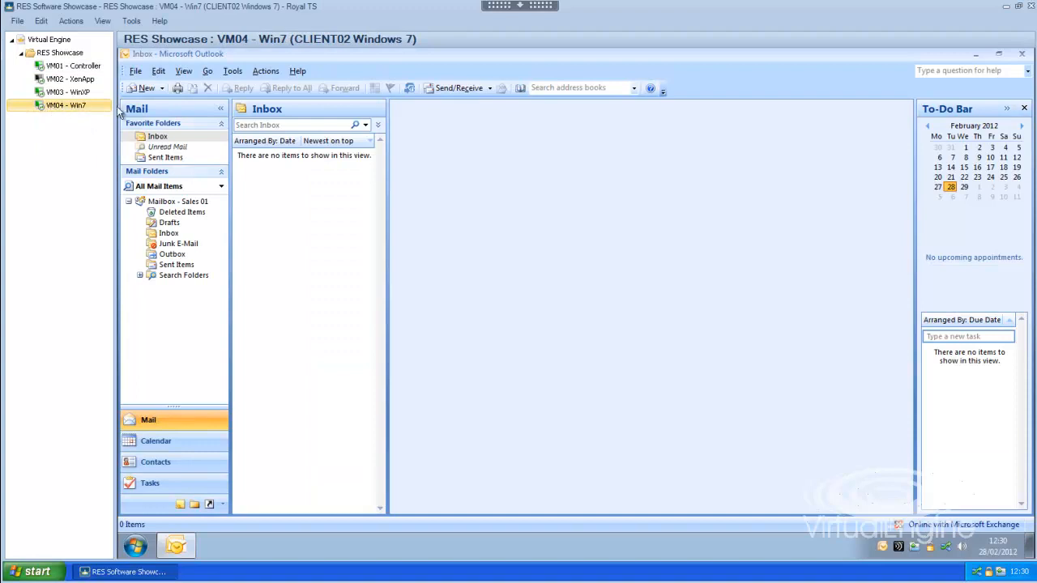
Step: Minimise Outlook and examine the Microsoft Office programs available to the Windows 7 user
left_click(975, 55)
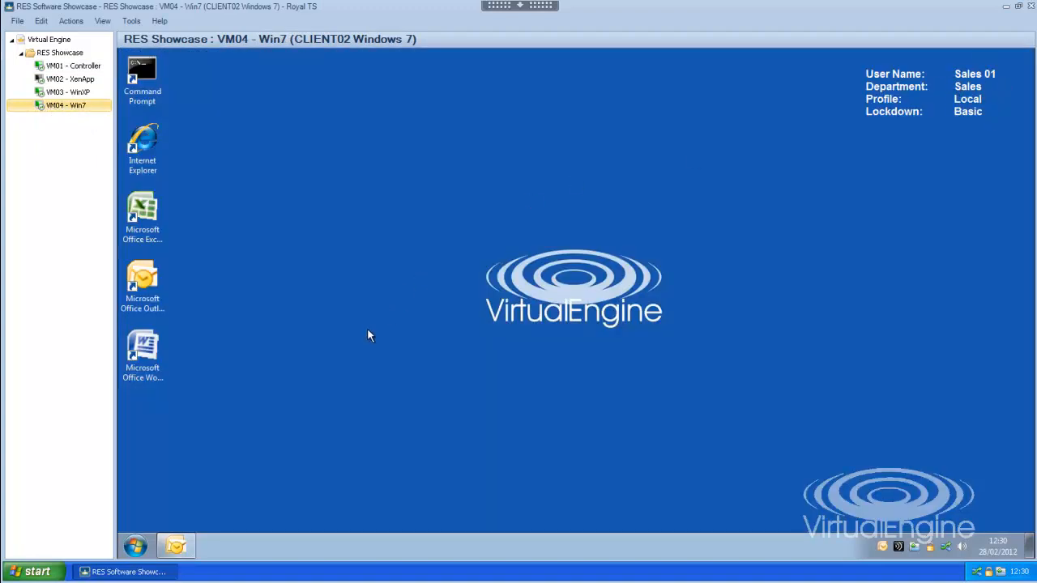
left_click(136, 547)
left_click(163, 489)
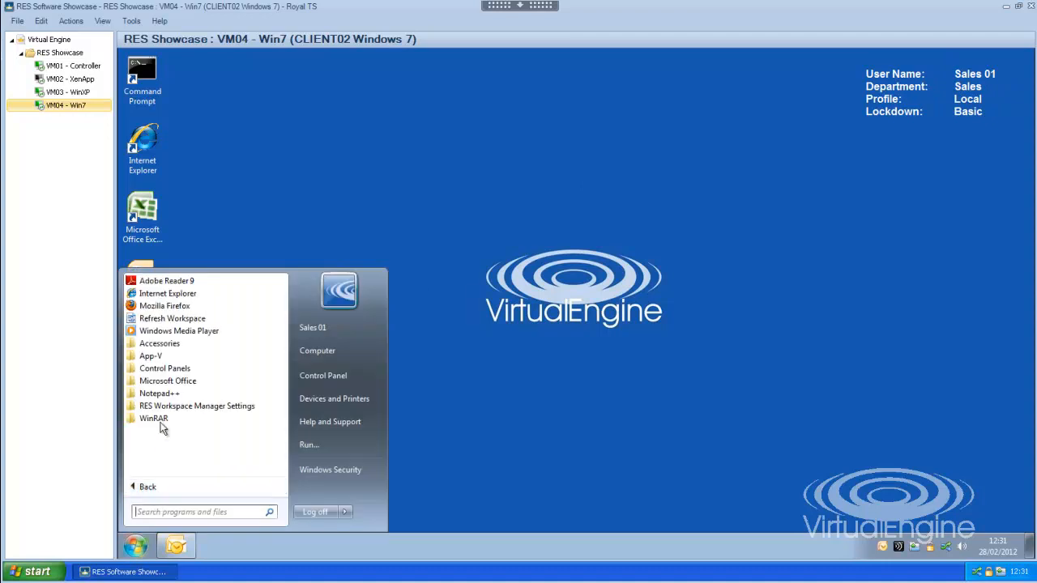
left_click(167, 381)
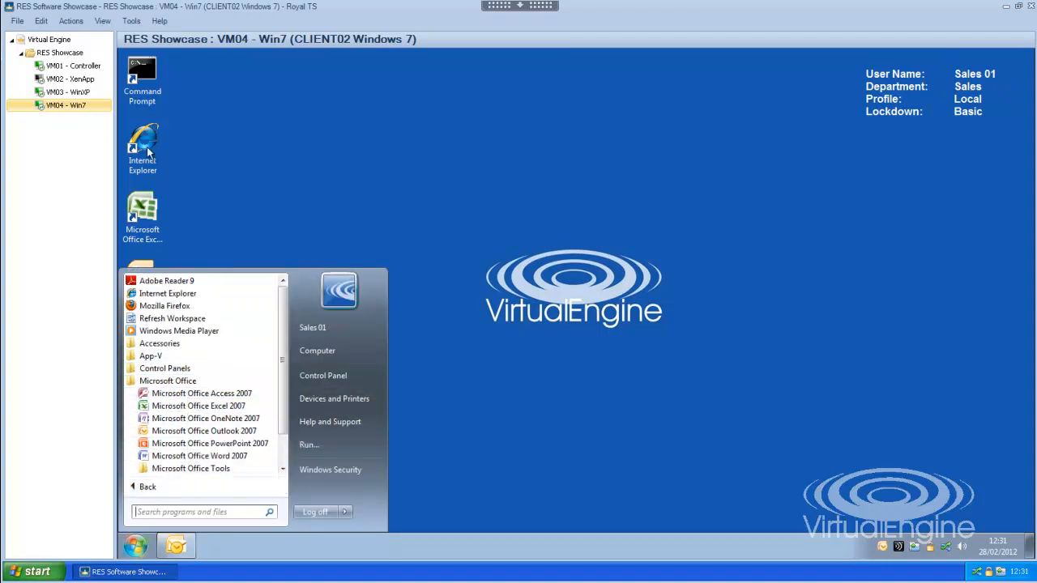
Step: On VM01 - Controller, review the qualification criteria and delivery triggers of the Request Microsoft InfoPath 2007 (Approval Required) service
left_click(71, 66)
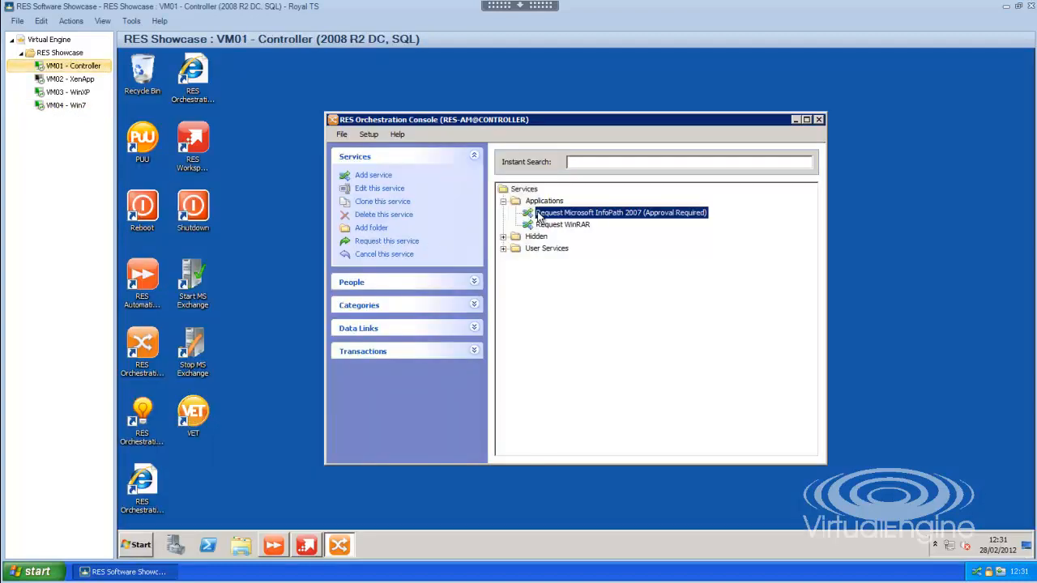
double_click(538, 214)
left_click(476, 161)
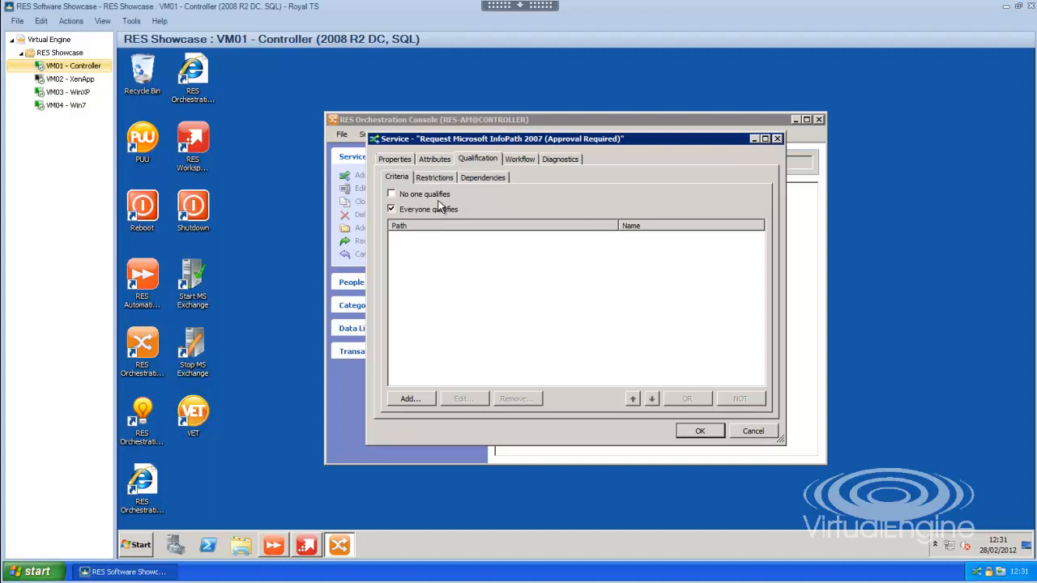
left_click(523, 162)
double_click(434, 212)
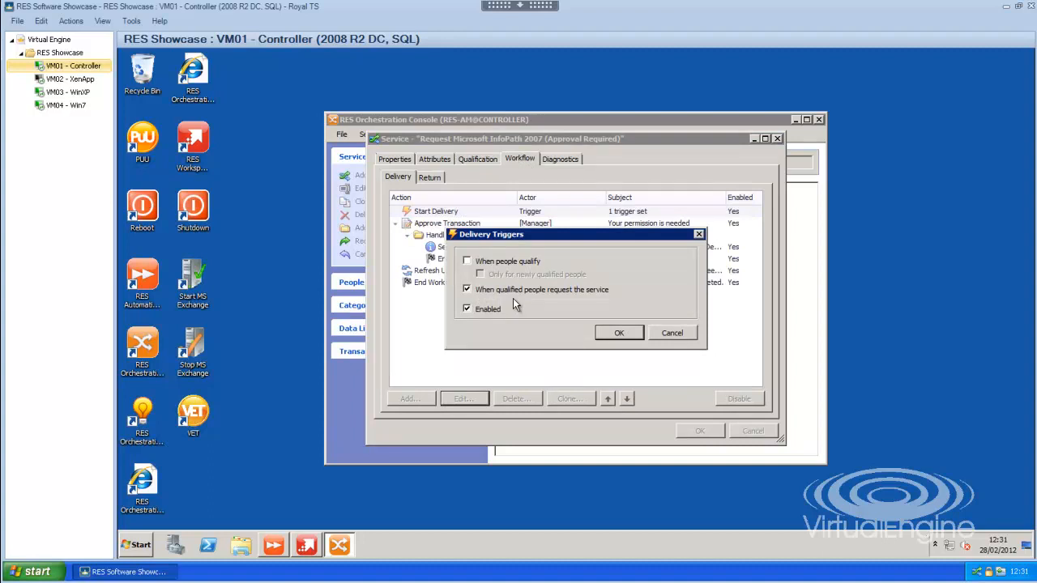
left_click(674, 336)
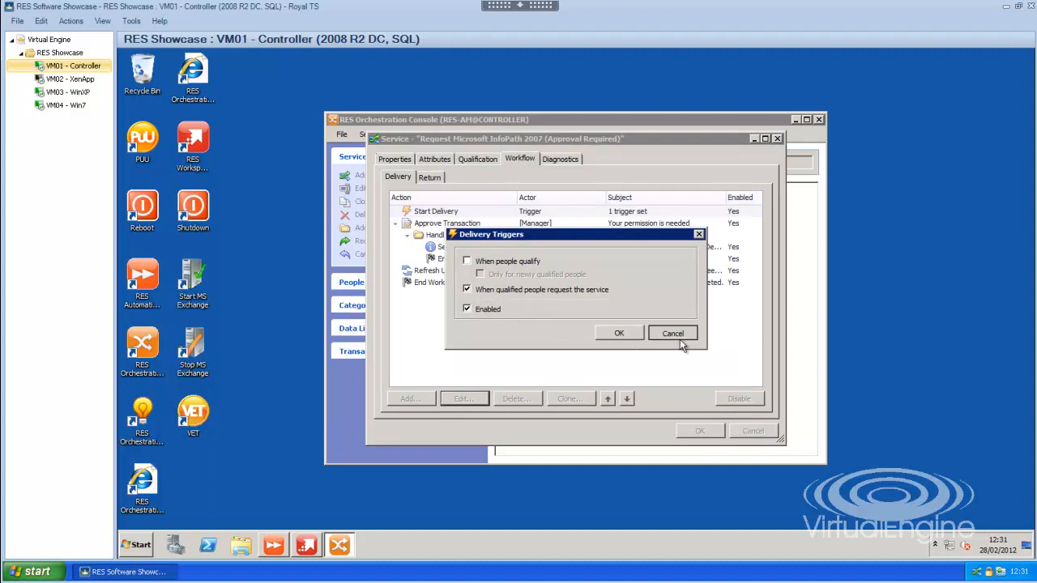
Step: Review the service's Approve Transaction action and remaining delivery workflow, and leave the service without saving
left_click(430, 225)
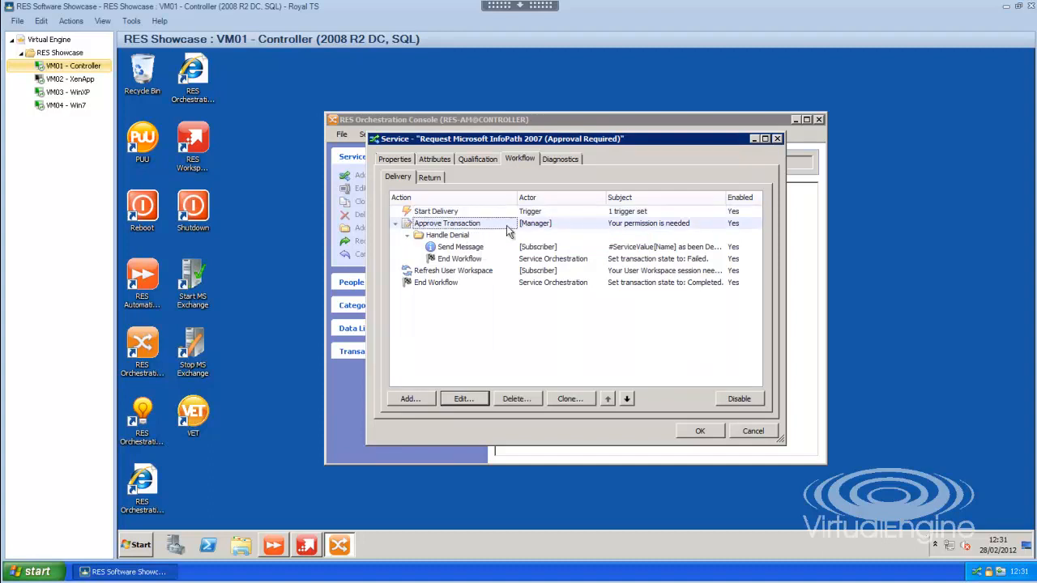
double_click(460, 225)
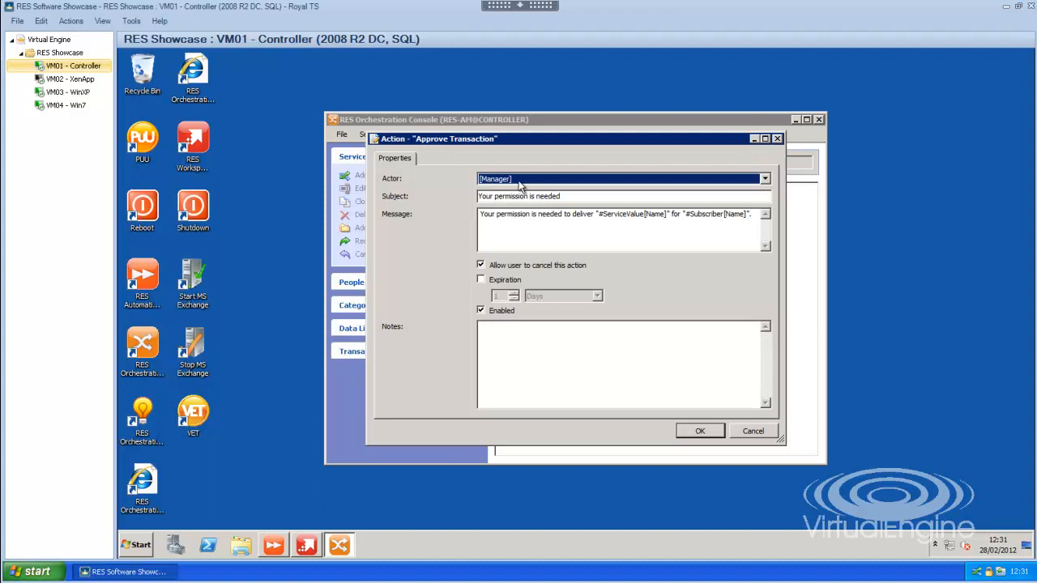
left_click(752, 432)
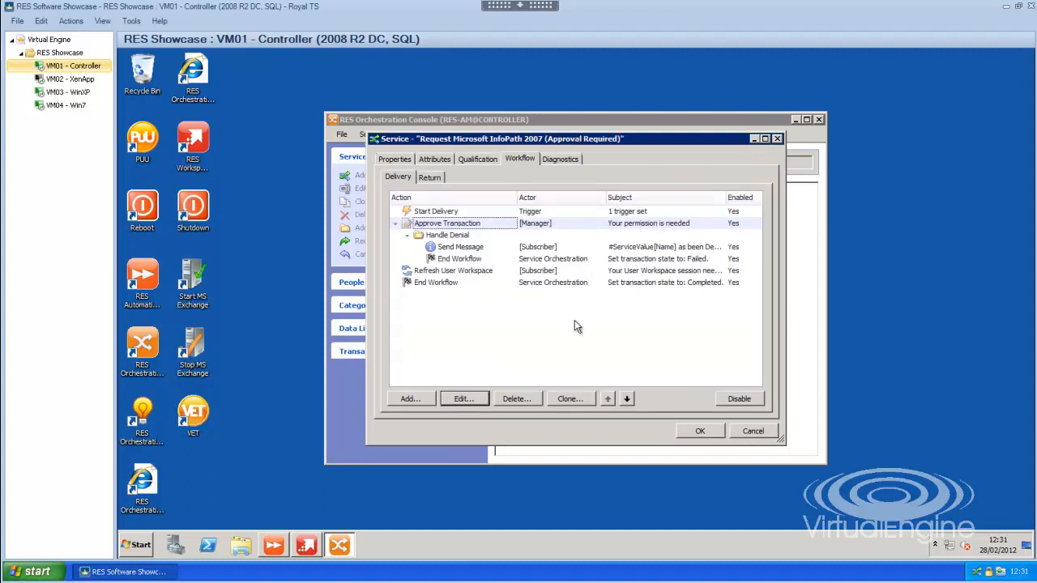
left_click(408, 235)
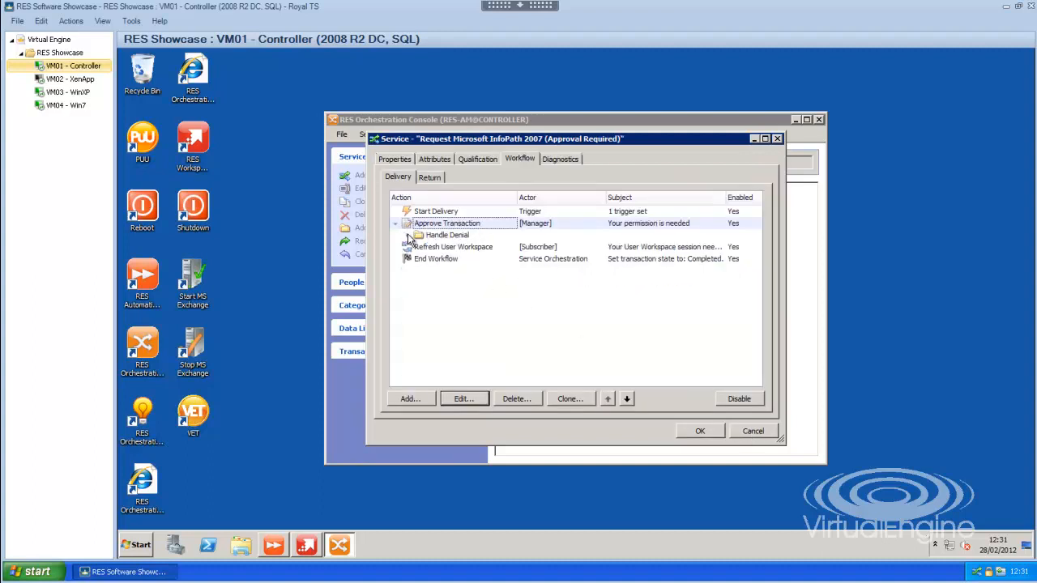
left_click(442, 248)
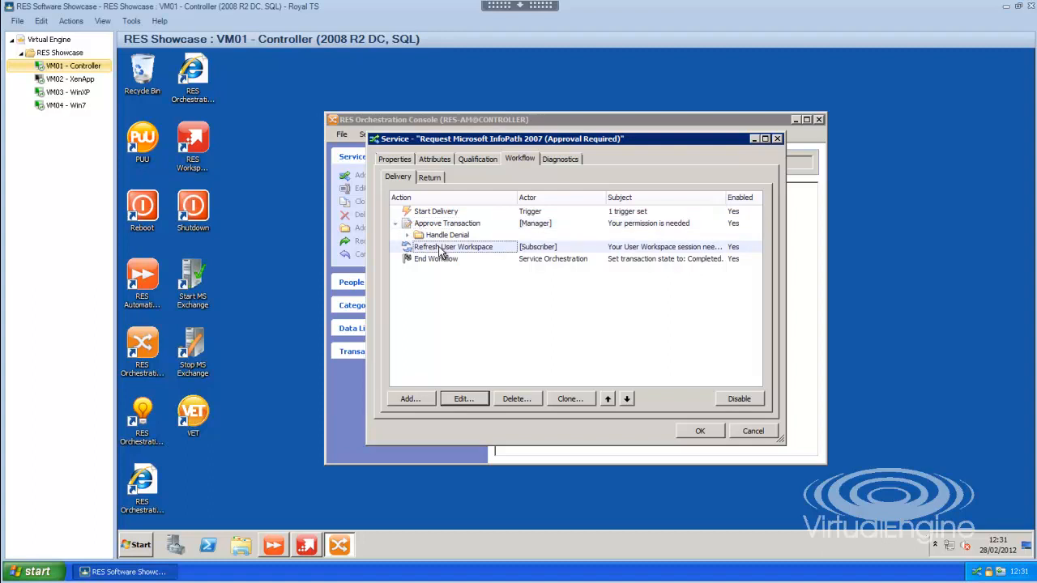
left_click(751, 432)
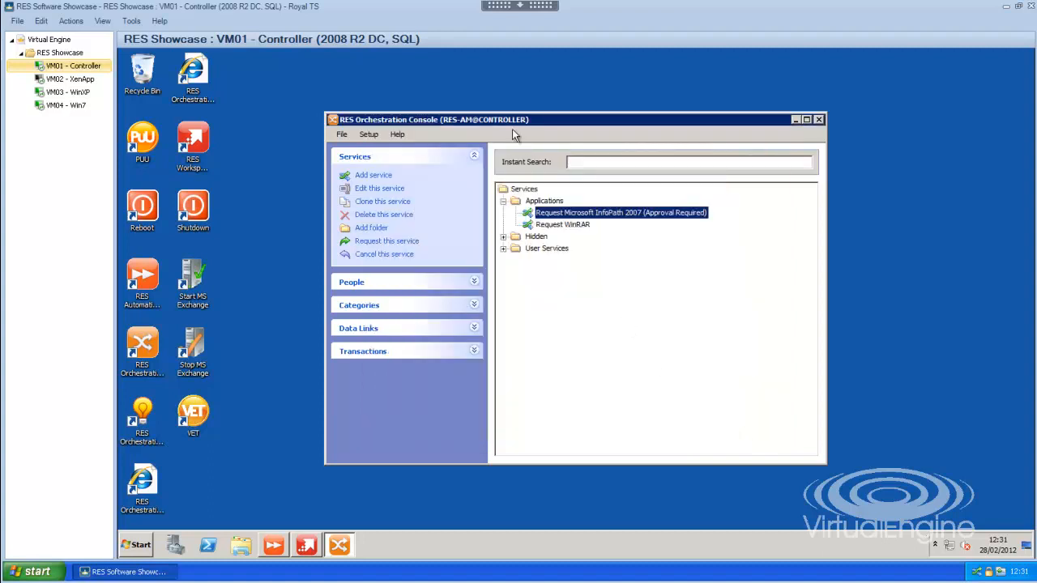
Step: Close the Orchestration Console and inspect the access control of Microsoft Office InfoPath 2007 in RES Workspace Manager without changing it
left_click(333, 120)
left_click(357, 165)
left_click(306, 544)
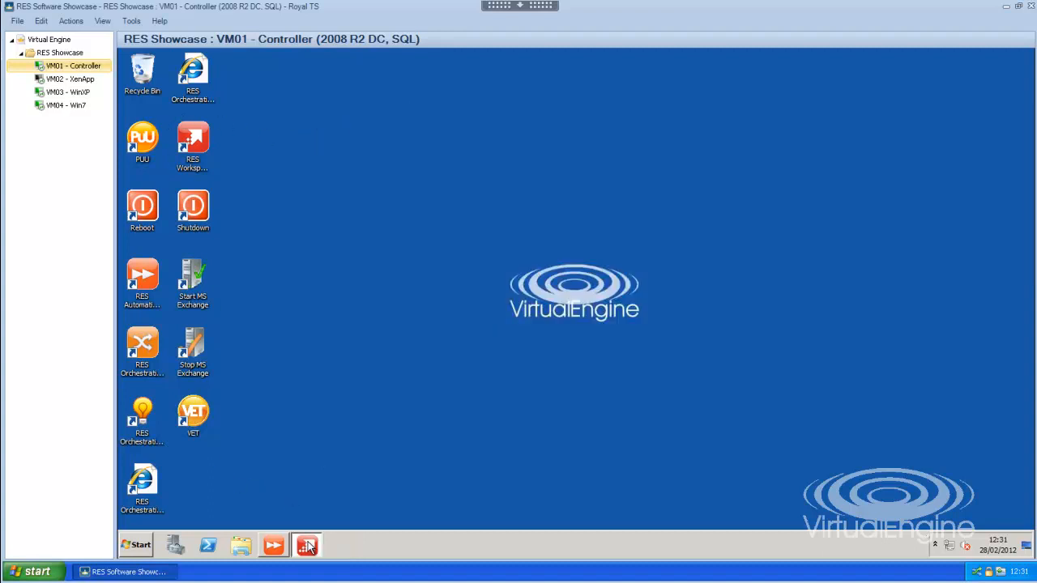
left_click(305, 213)
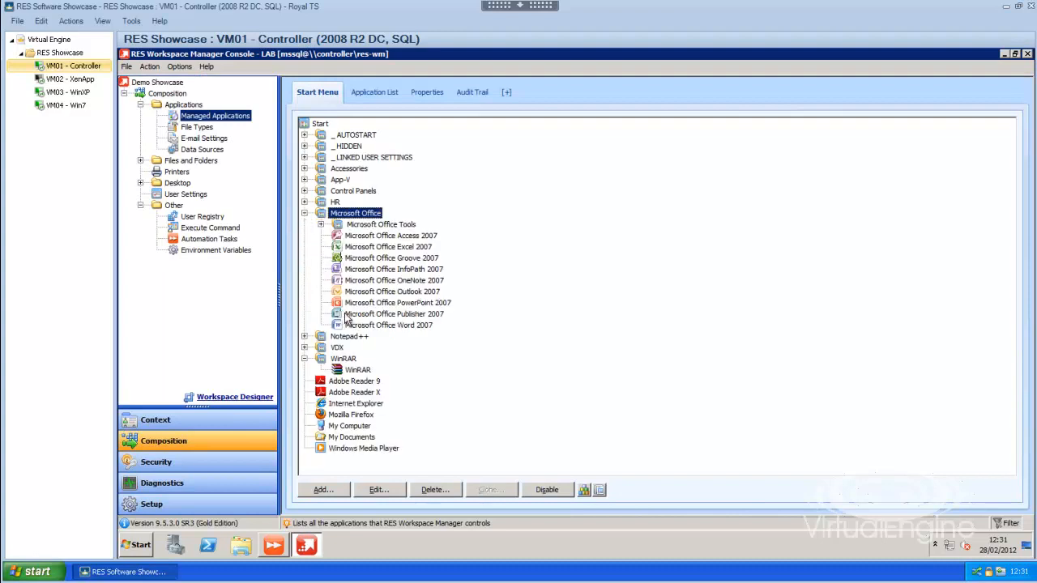
double_click(381, 270)
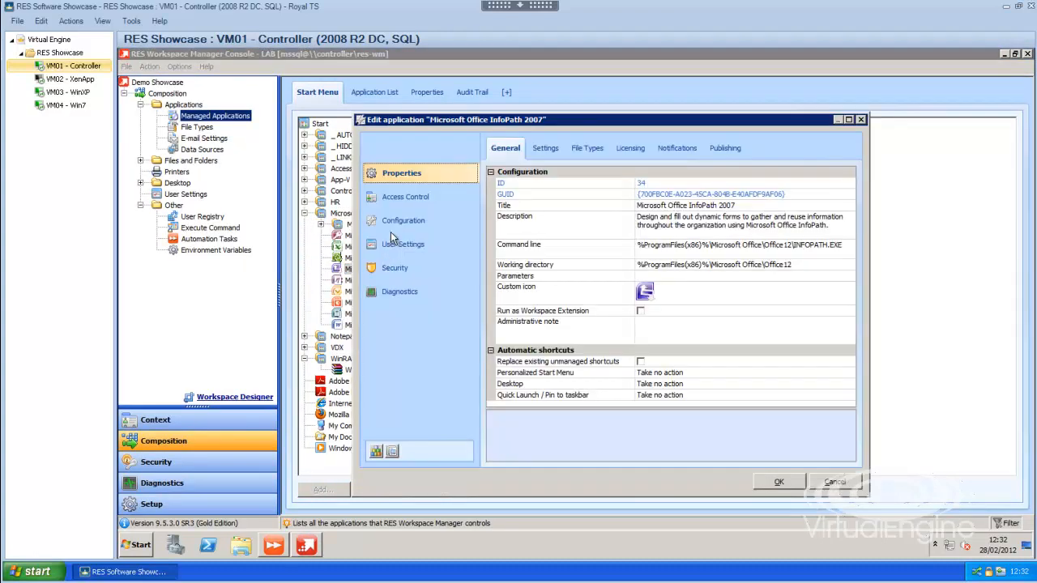
left_click(393, 200)
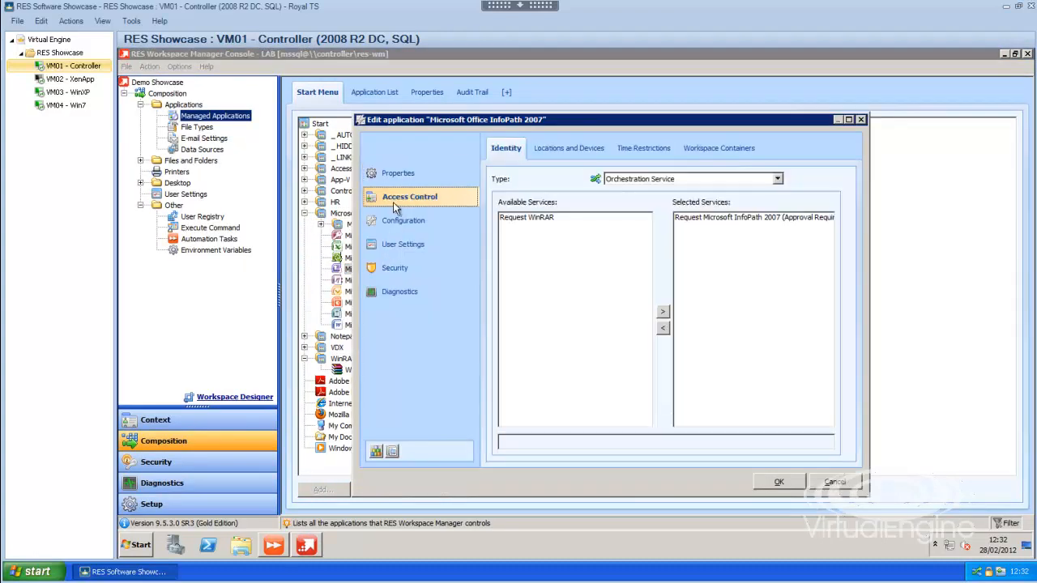
left_click(706, 220)
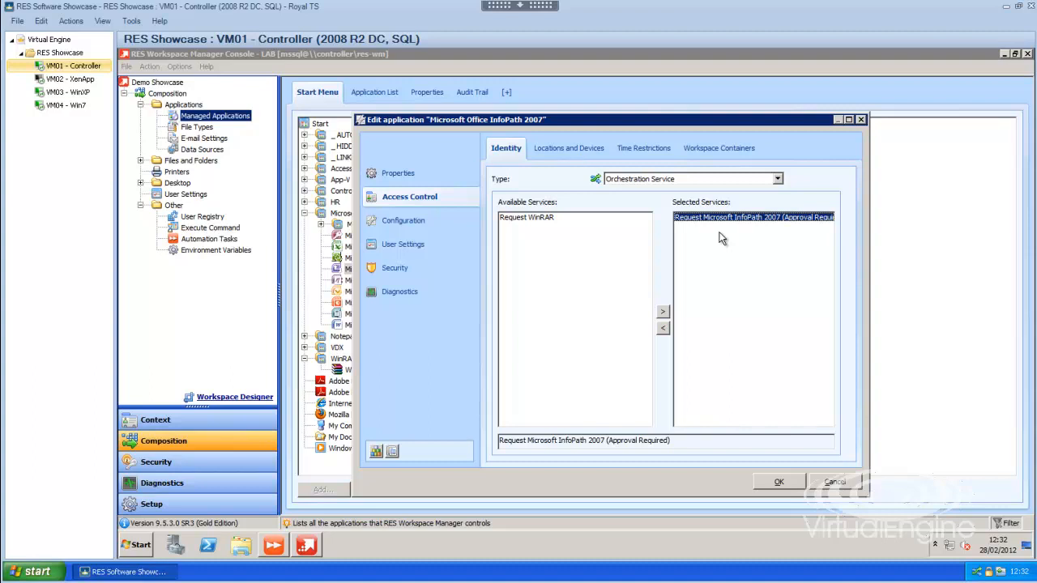
left_click(841, 480)
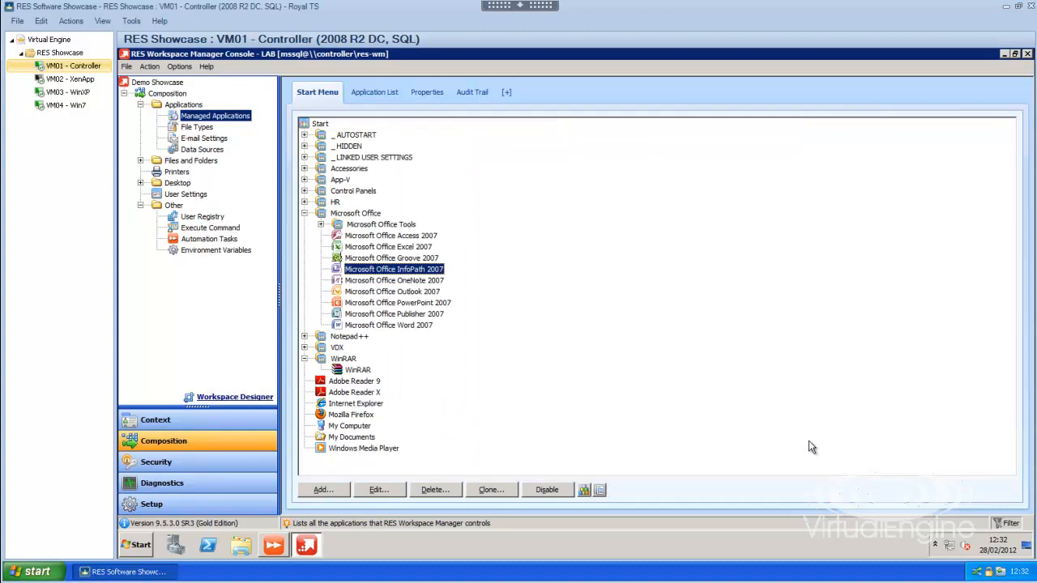
Step: On VM04 - Win7, request the Microsoft InfoPath 2007 (Approval Required) service through the RES Orchestration Client
left_click(71, 106)
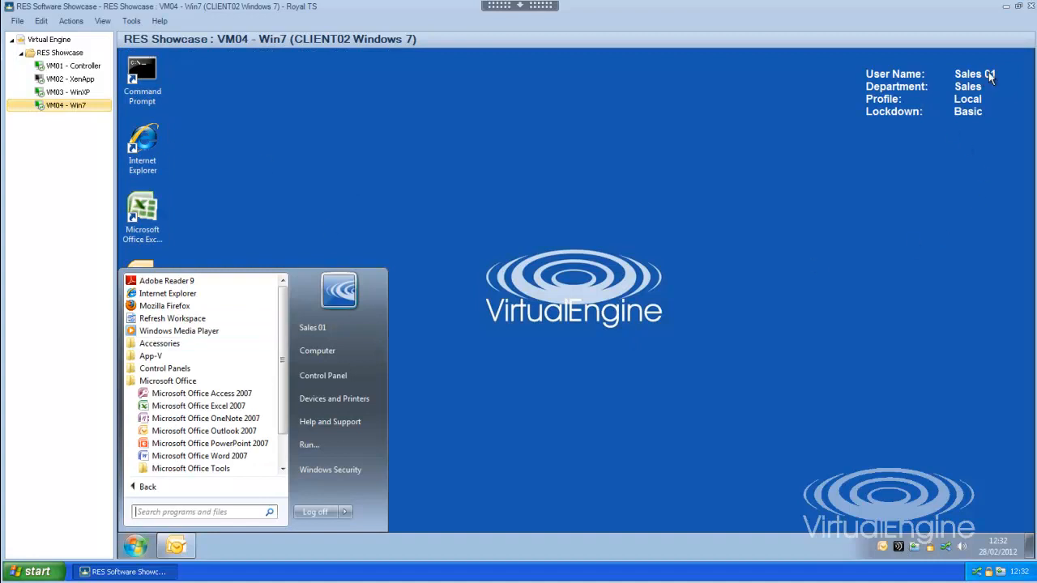
left_click(945, 546)
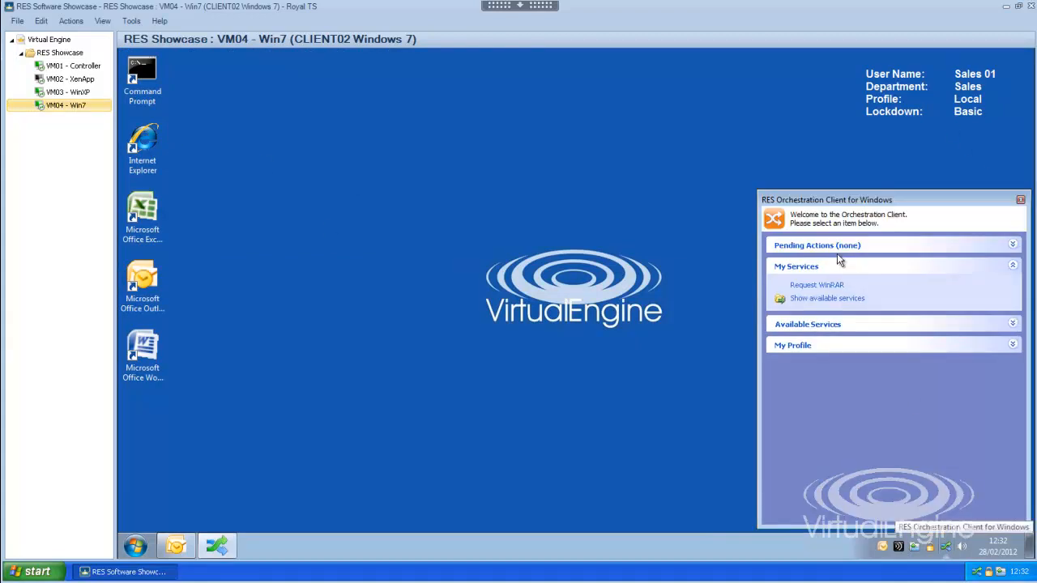
left_click(817, 307)
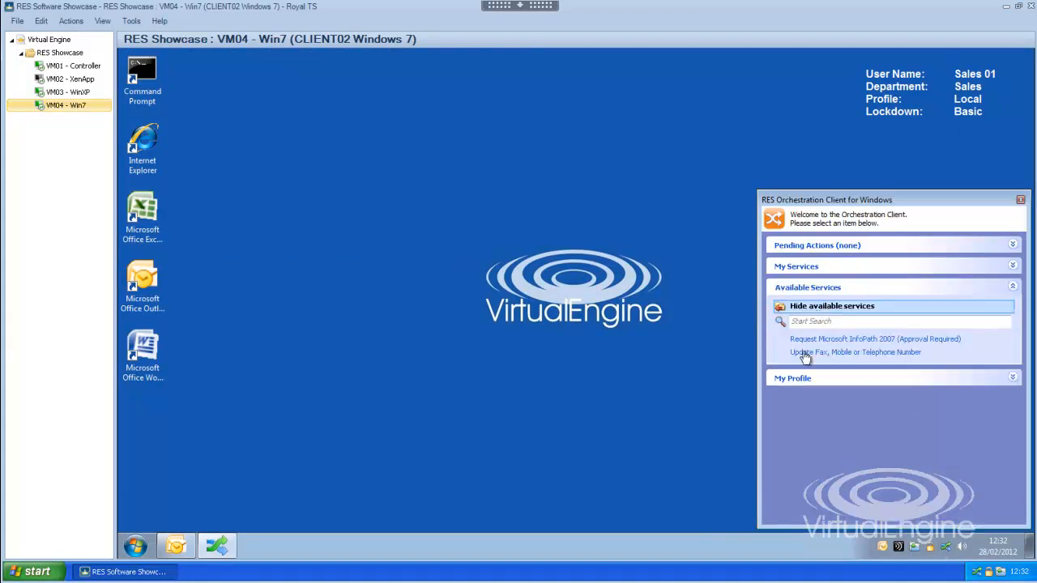
left_click(969, 345)
left_click(847, 318)
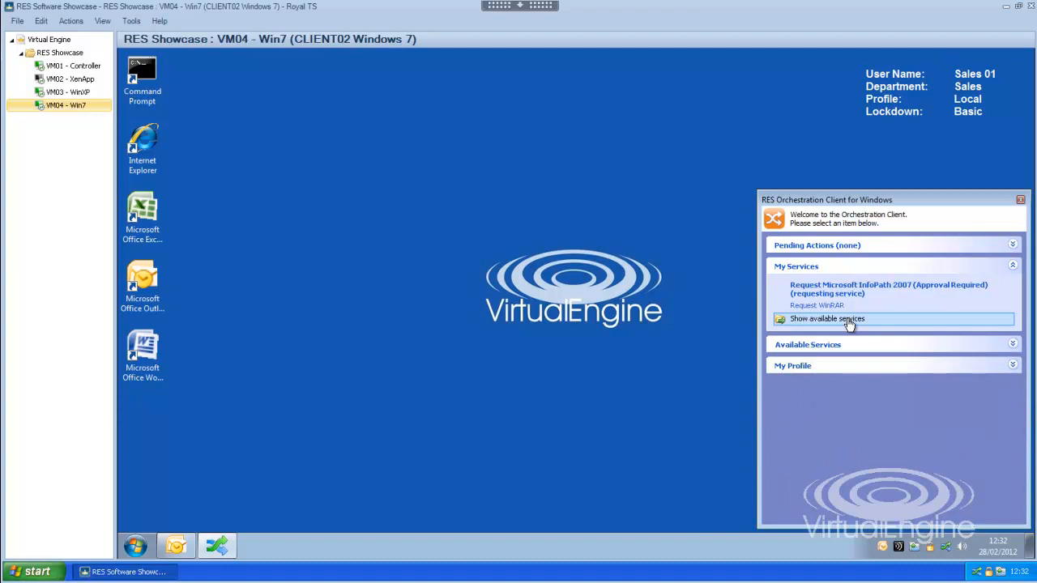
Step: On VM03 - WinXP, open the pending "Your permission is needed" action in the RES Orchestration Client
left_click(75, 93)
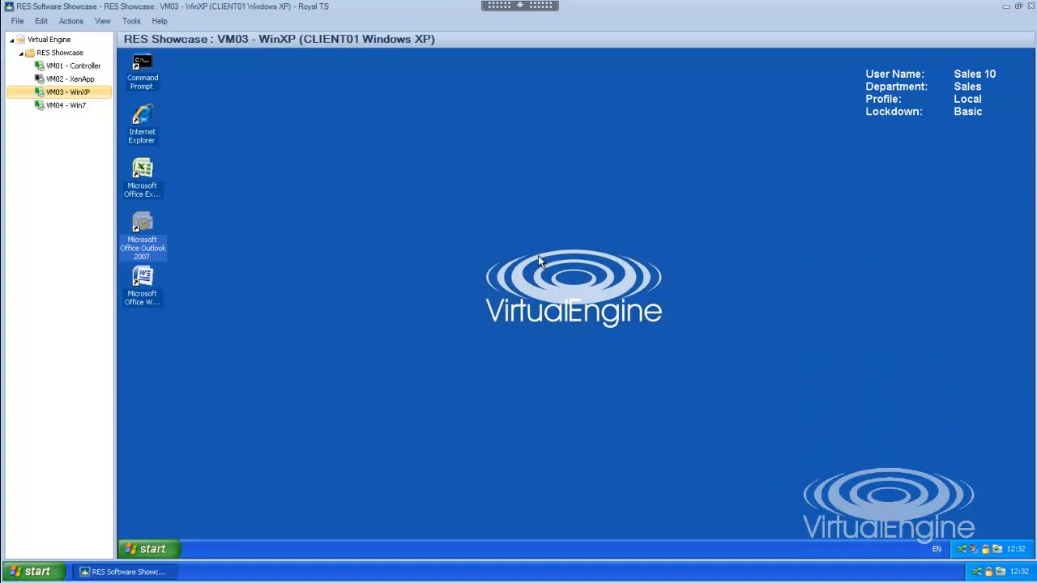
left_click(962, 549)
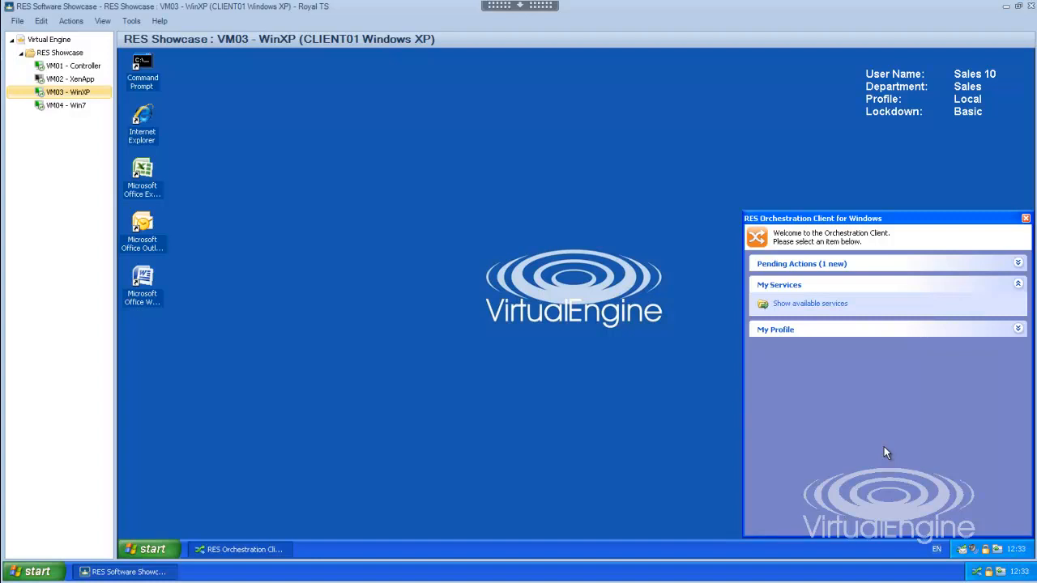
left_click(818, 264)
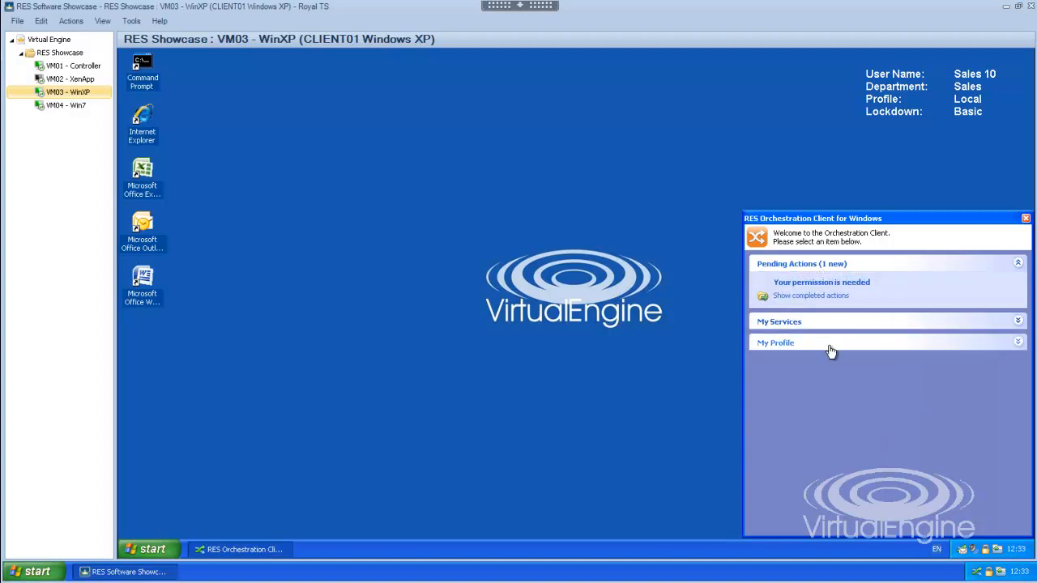
left_click(852, 287)
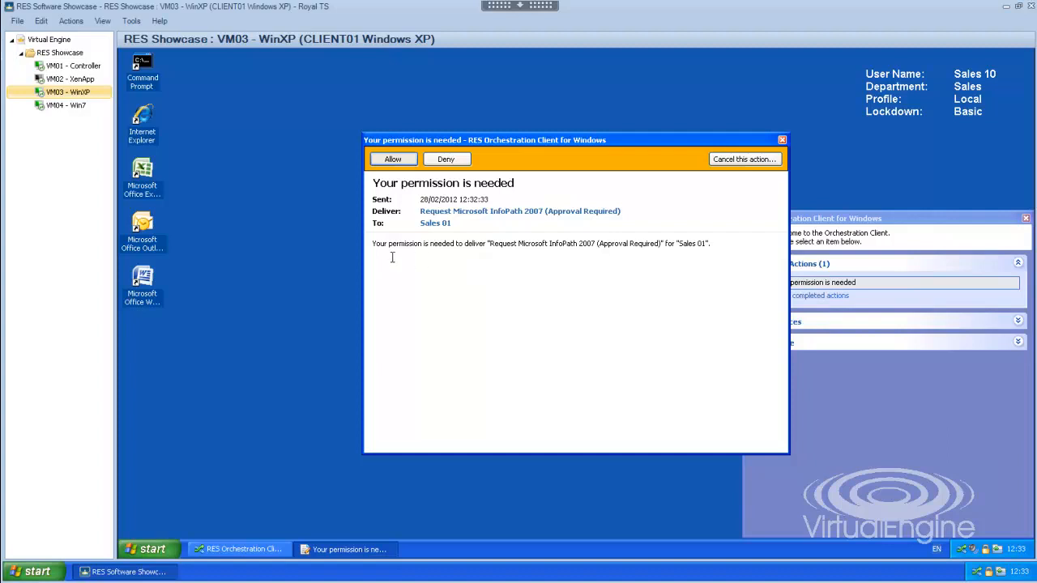
Step: Read the permission message, allow delivery of the InfoPath 2007 service, and close the Orchestration Client
left_click_drag(372, 243, 667, 244)
left_click(479, 243)
left_click(655, 244)
left_click(393, 159)
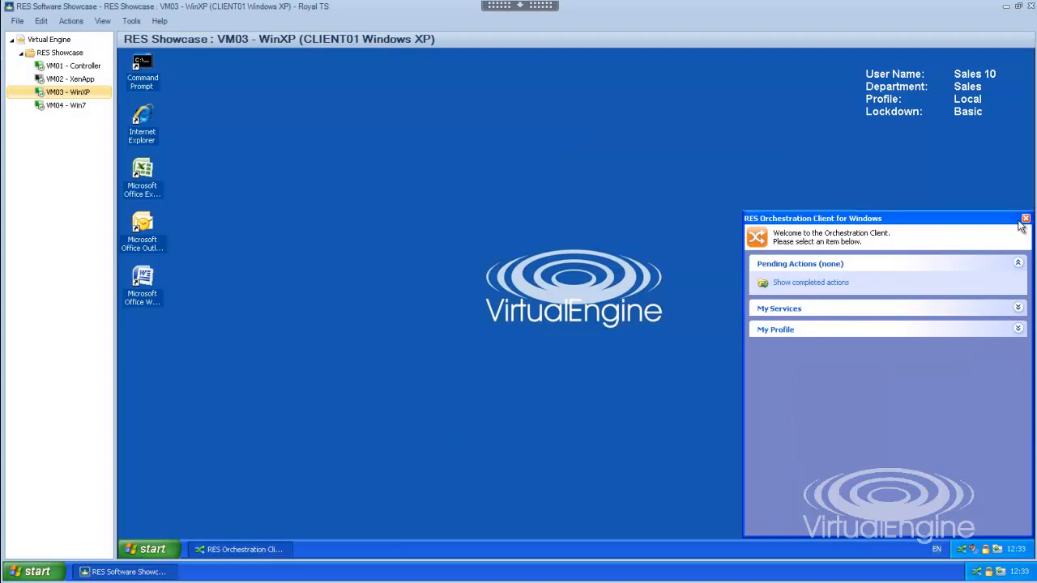
left_click(1026, 219)
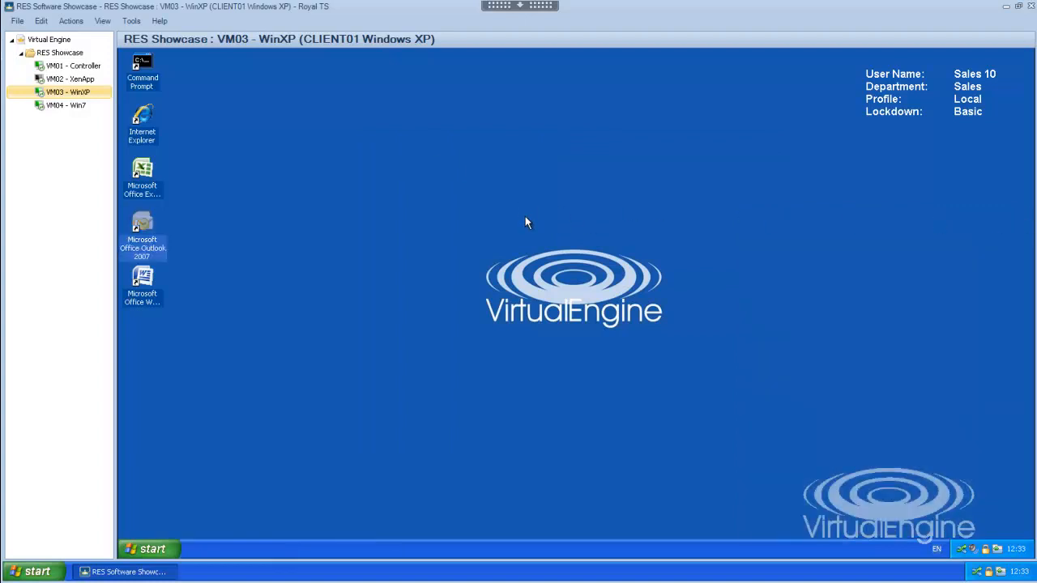
Step: Return to VM04 - Win7, acknowledge the new application notice, and launch Microsoft Office InfoPath 2007
left_click(55, 107)
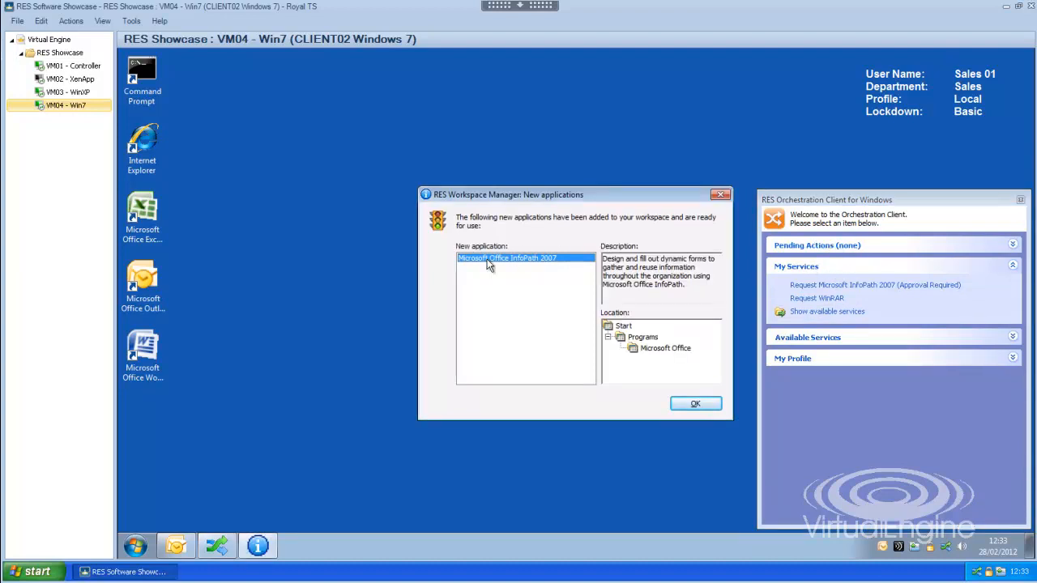
left_click(695, 403)
left_click(136, 547)
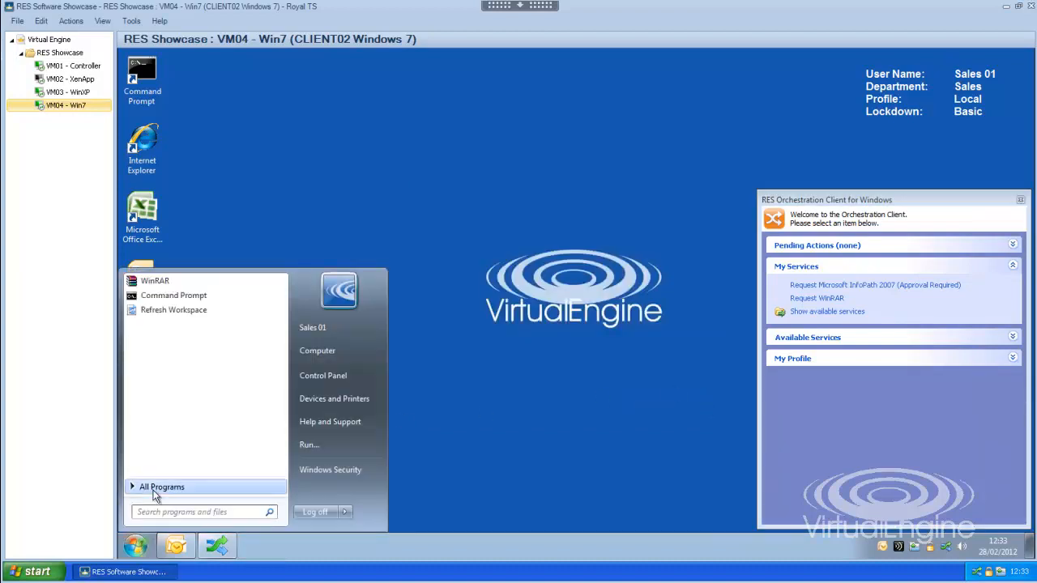
left_click(152, 490)
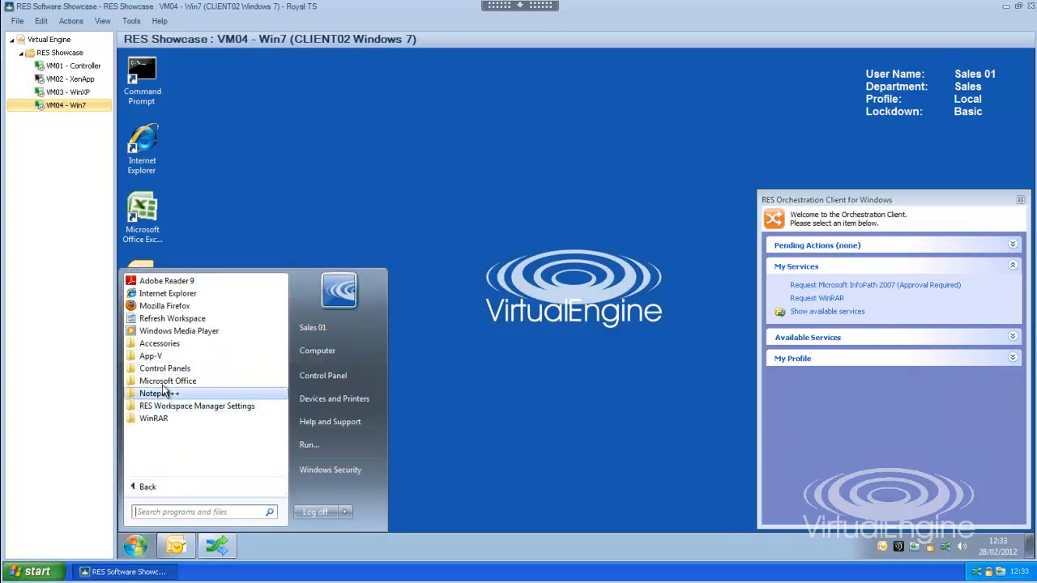
left_click(166, 381)
left_click(213, 406)
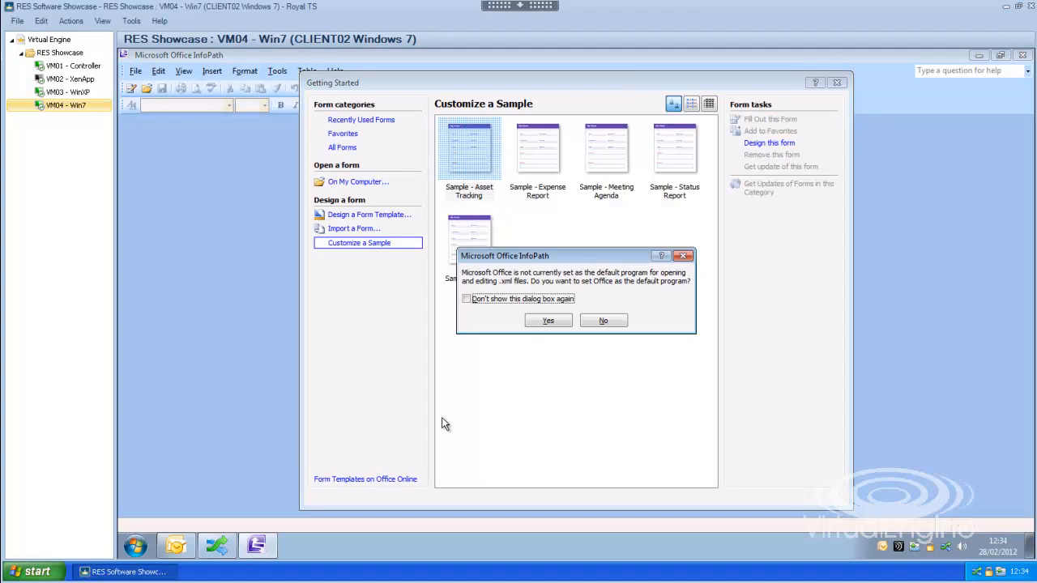
Step: Decline making Office the default for .xml files, and close InfoPath and the Orchestration Client
left_click(600, 324)
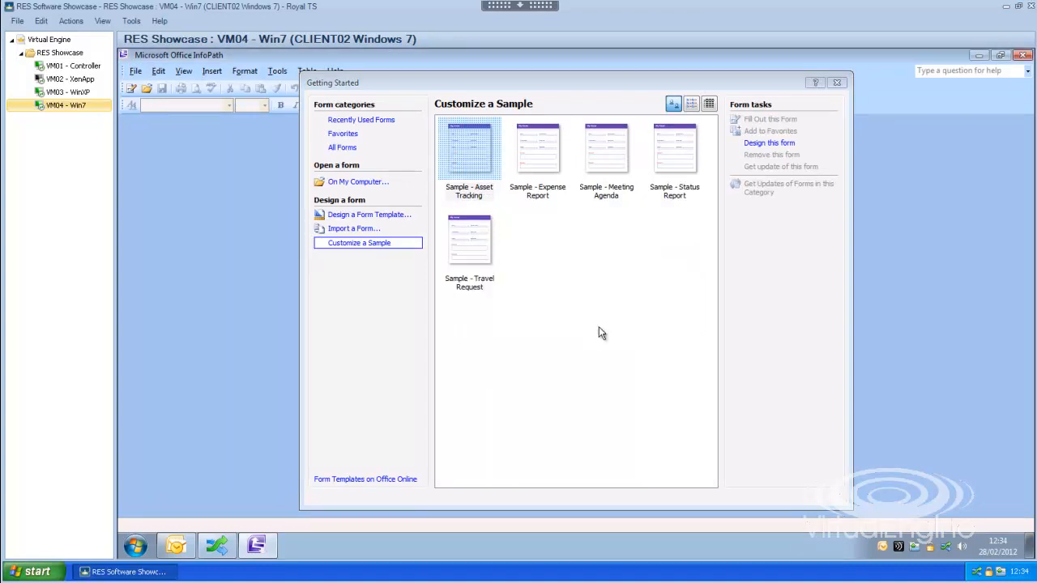
left_click(837, 82)
left_click(1023, 54)
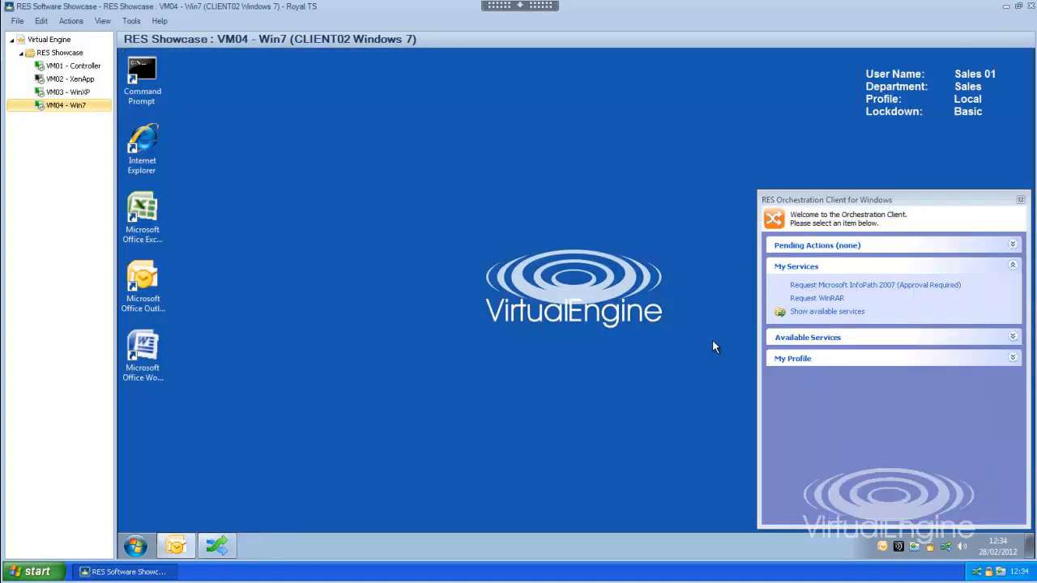
left_click(1021, 200)
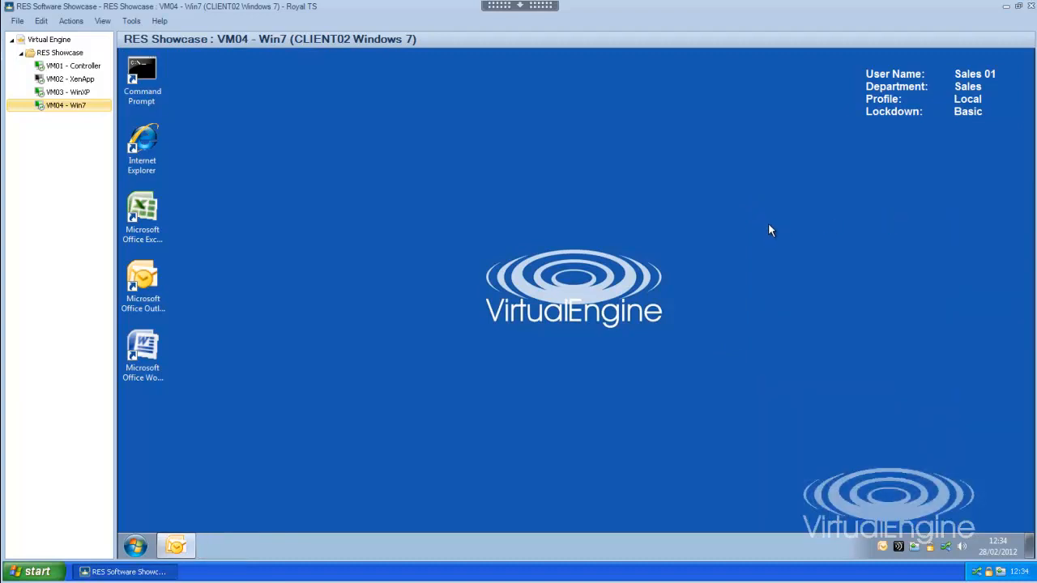